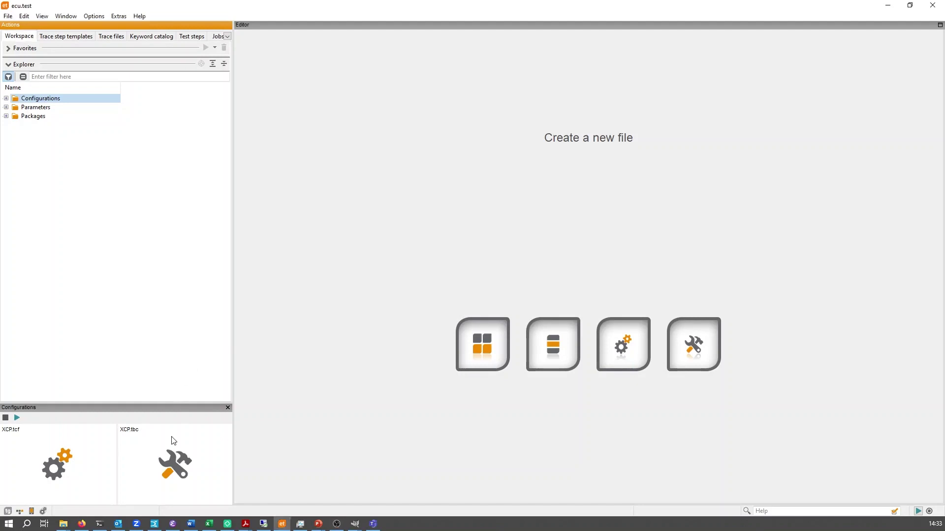
Open the XCP test bench and test configurations and review the APL-XCP01 port properties and the Engine control unit settings
double_click(173, 441)
left_click(246, 90)
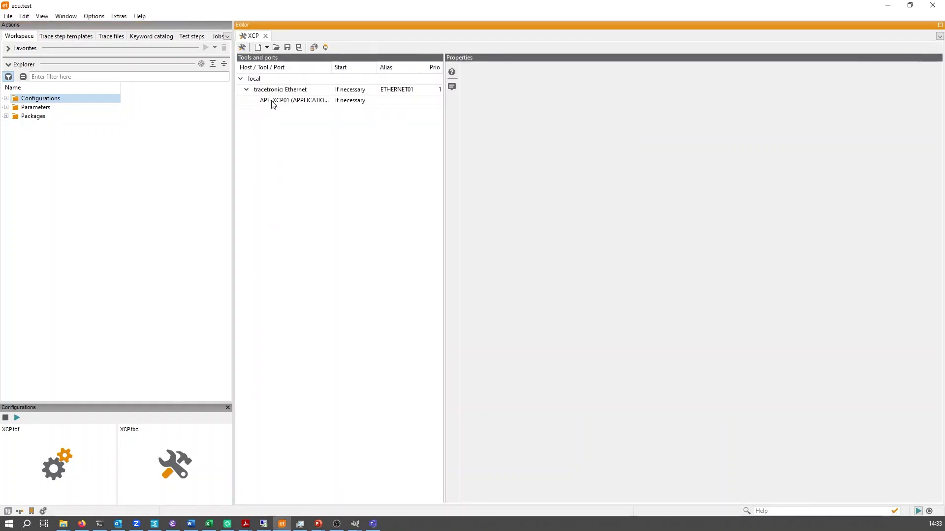
left_click(273, 102)
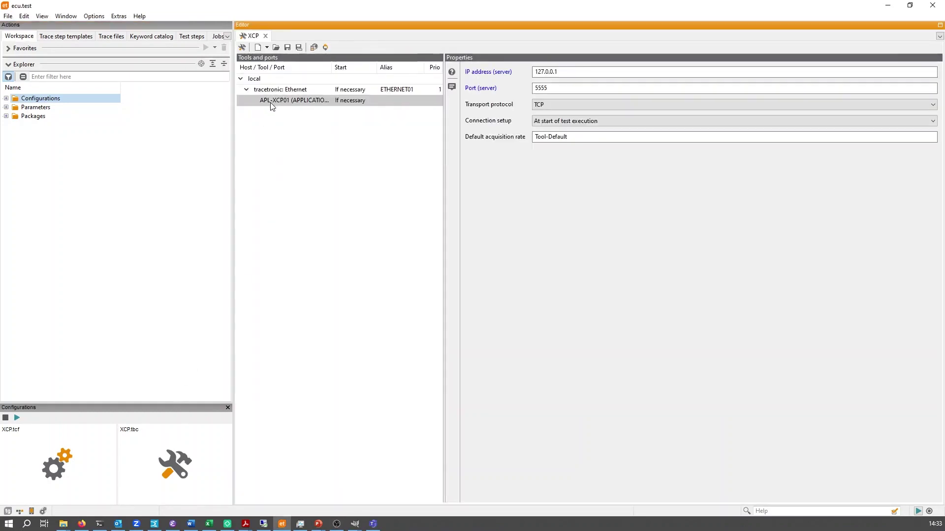
double_click(63, 439)
left_click(306, 59)
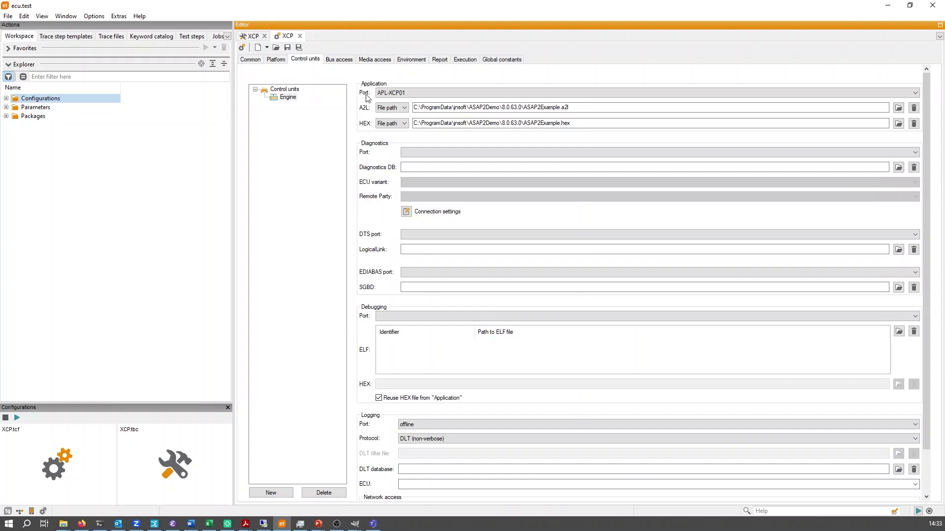
Start the loaded XCP configurations and create a new package
left_click(17, 418)
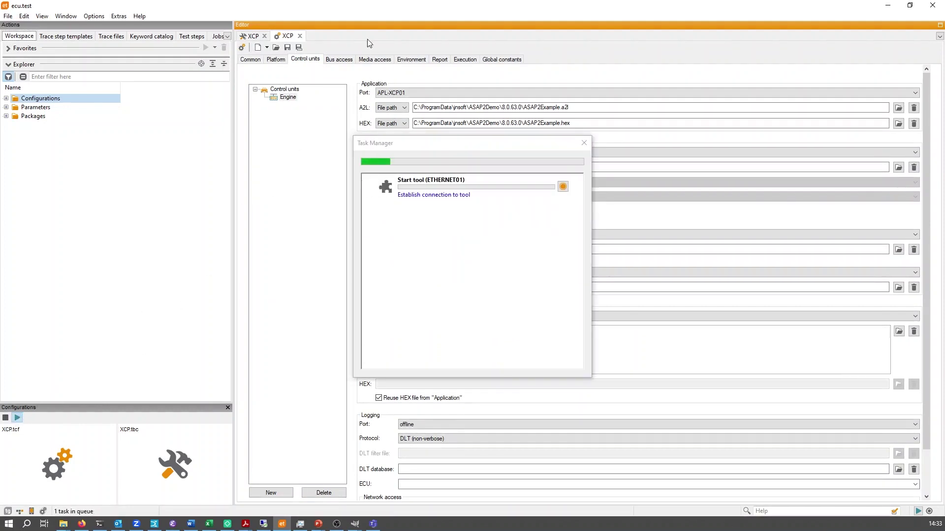
right_click(334, 37)
left_click(344, 43)
Add a calibration write step for Engine/DEMO_CURVE that sets the value at X = 2000.0 to 22
left_click(60, 37)
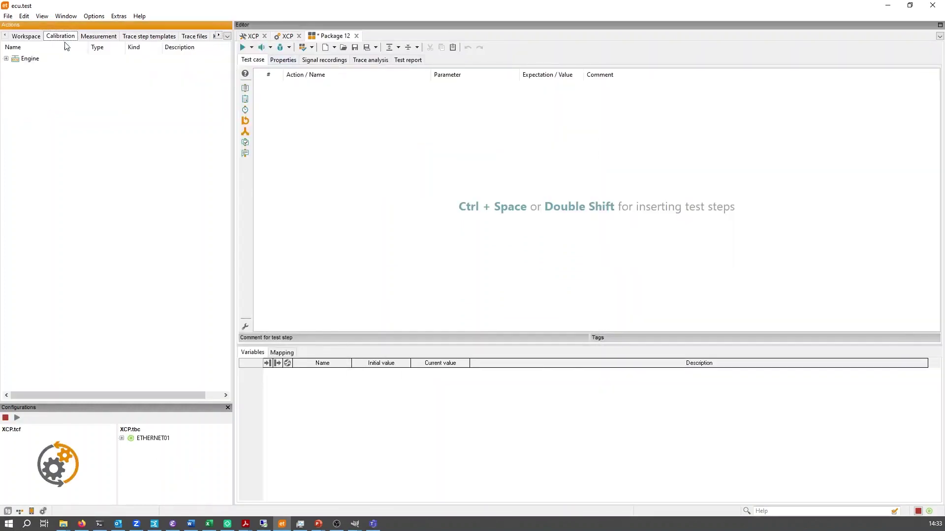
left_click(5, 58)
left_click(29, 70)
right_click(30, 69)
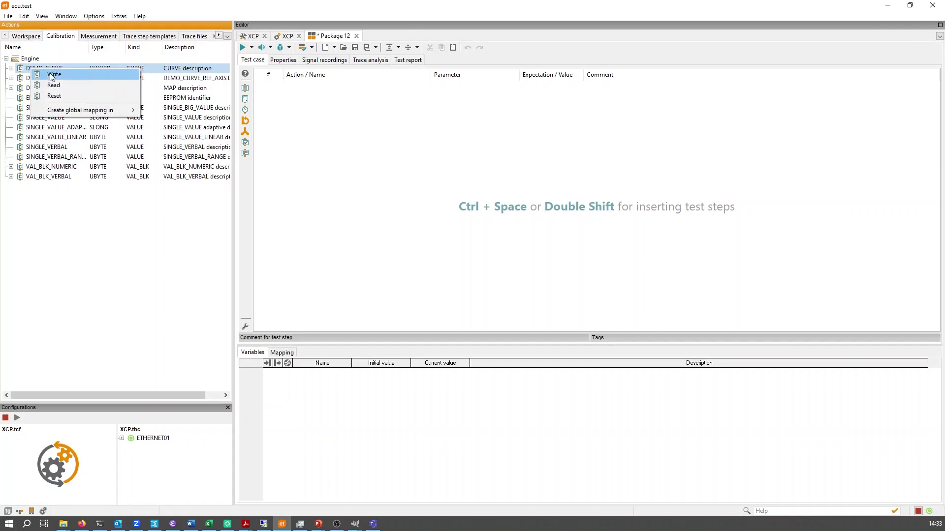
left_click(49, 74)
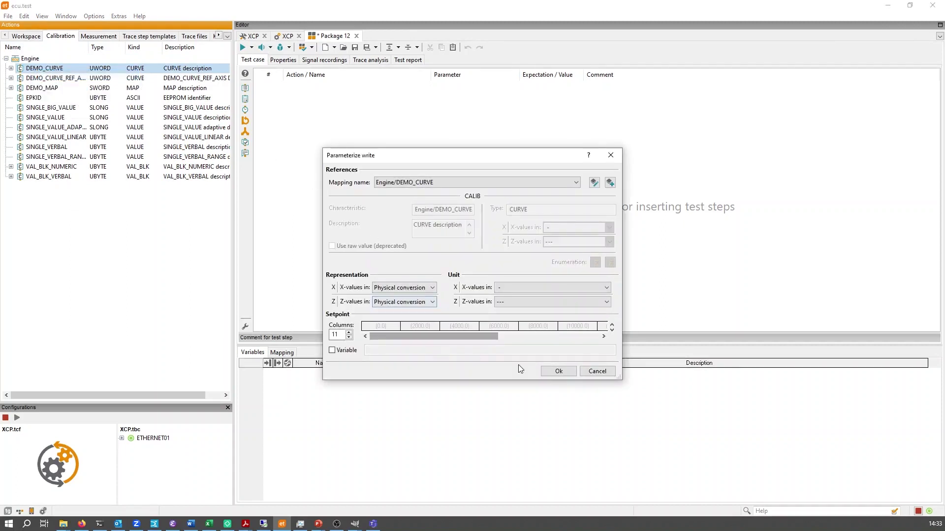
left_click_drag(621, 379, 659, 412)
left_click(407, 336)
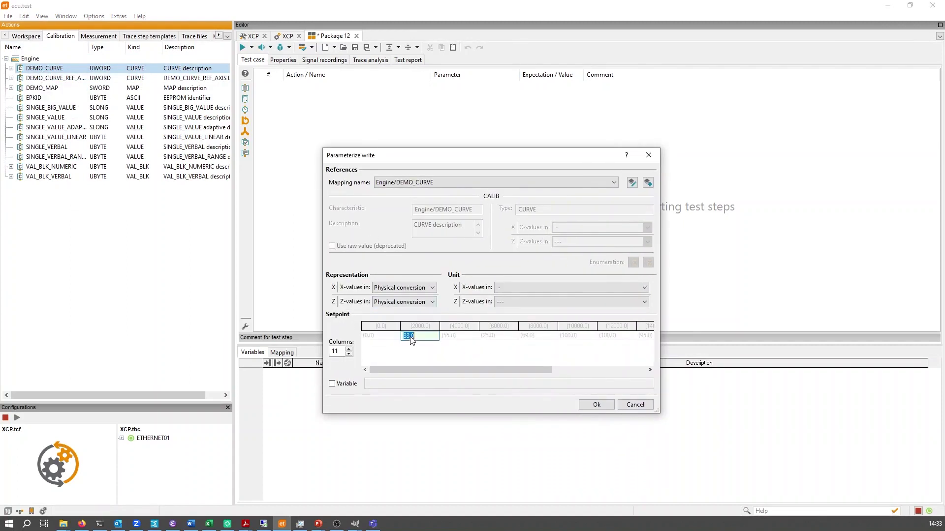
type("22")
left_click(588, 404)
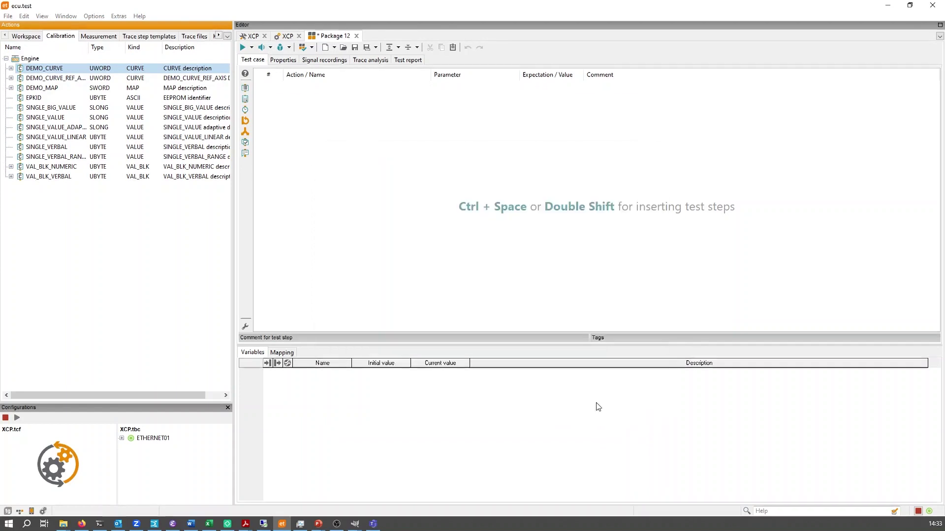
Add a calibration write step for Engine/SINGLE_VALUE_LINEAR with a setpoint of 41 mm
right_click(73, 137)
left_click(89, 142)
type("41")
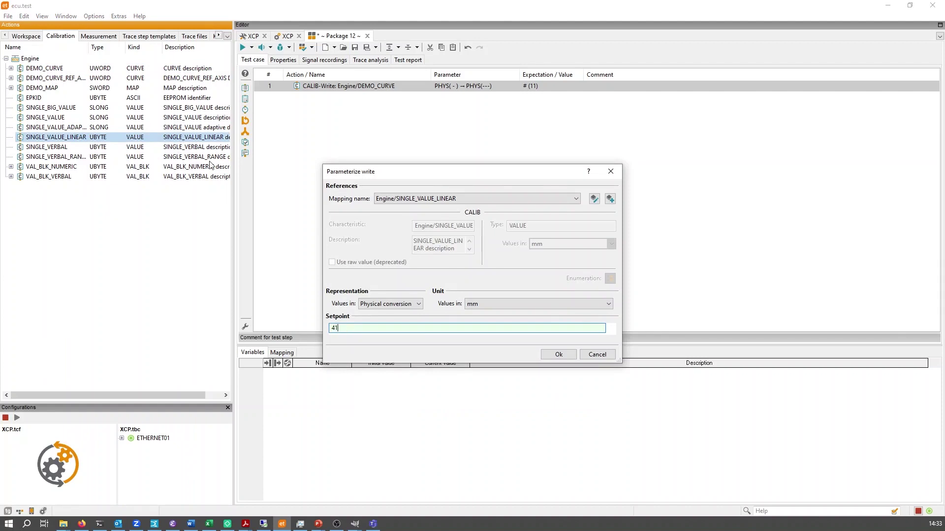
left_click(559, 355)
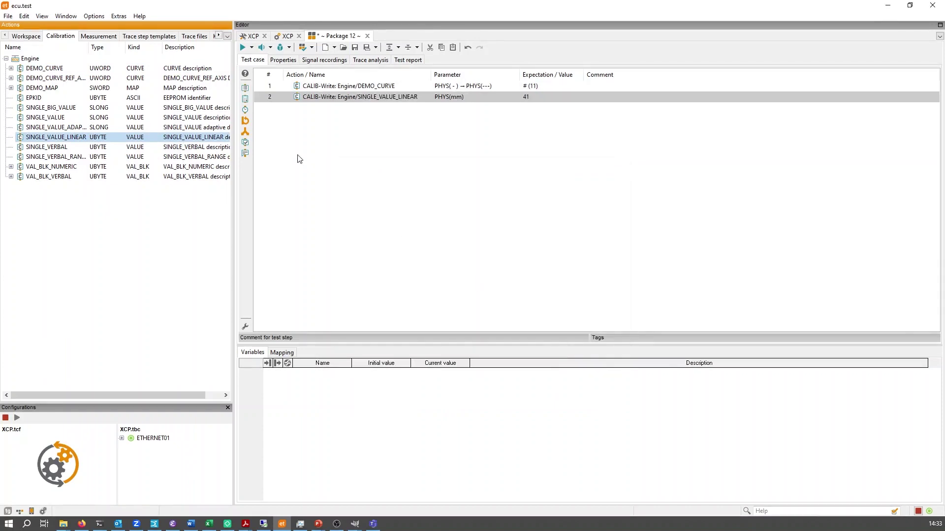
Add a Wait test step of 3 seconds after the write steps
left_click(245, 109)
type("3")
left_click(569, 247)
left_click(560, 277)
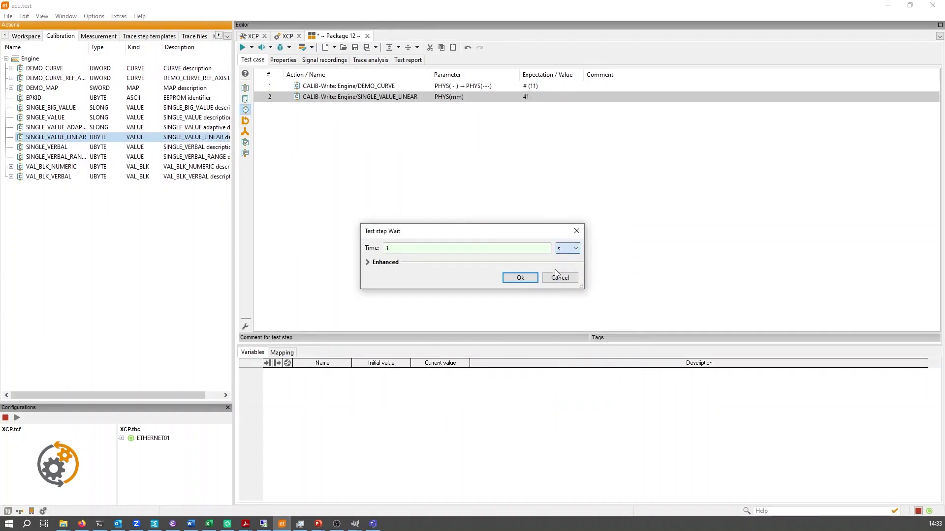
left_click(520, 278)
Add a calibration read step for Engine/SINGLE_VALUE_LINEAR that evaluates the measurement as equal to 41
right_click(115, 140)
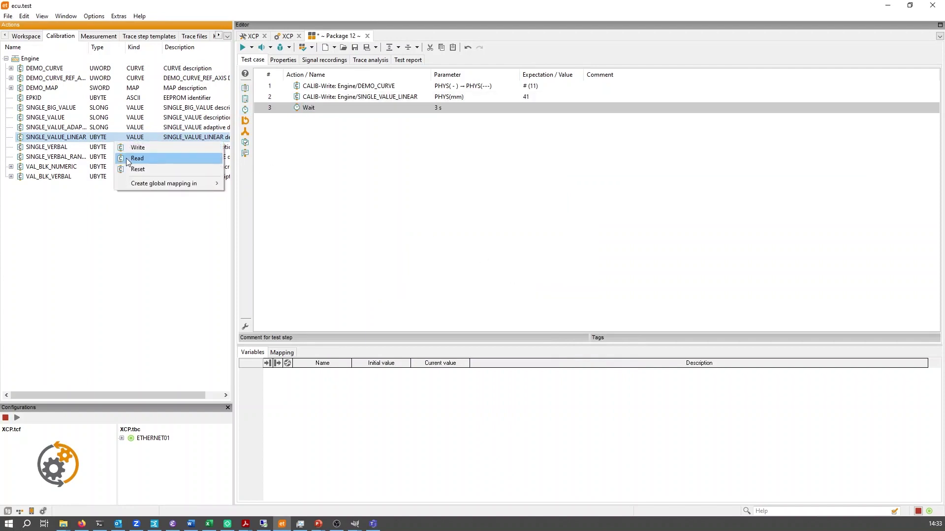
left_click(126, 158)
type("41")
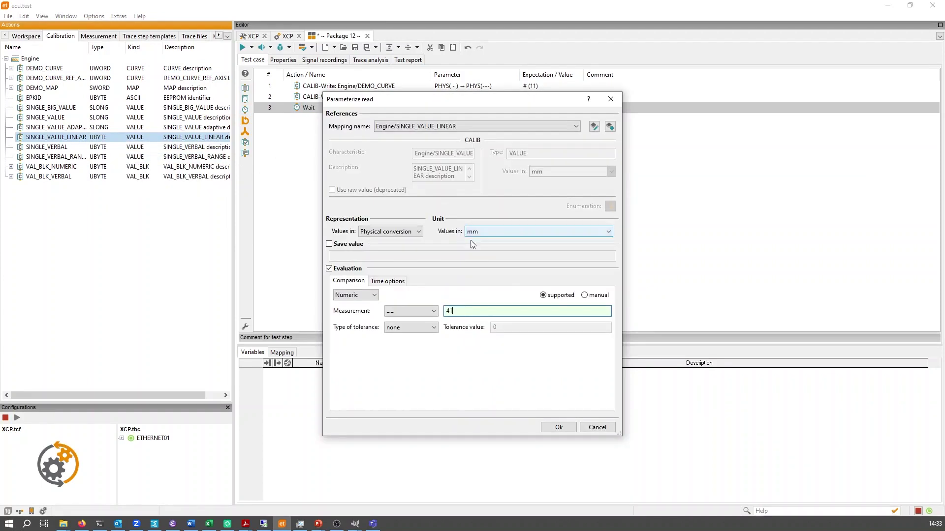
left_click(563, 428)
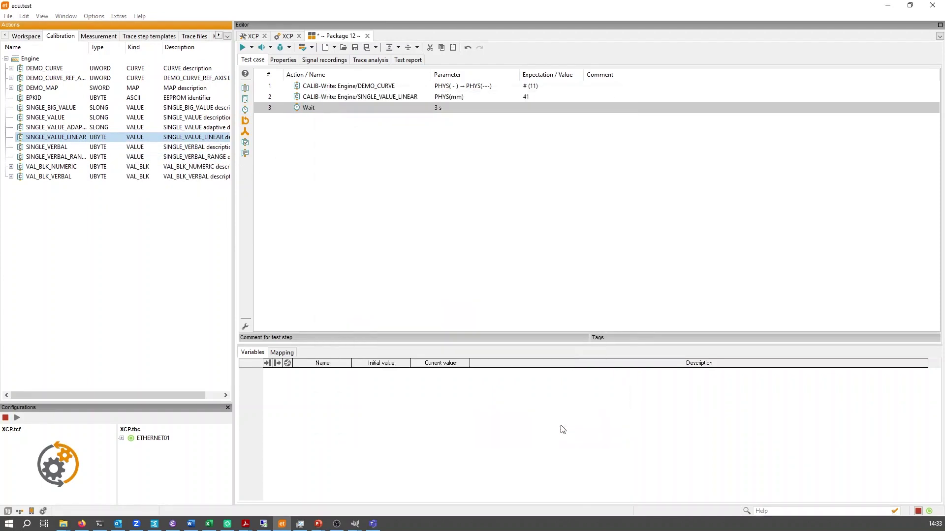
Add SINGLE_VALUE_LINEAR and speed to the Engine signal recordings, with the recording group automatically starting and stopping for the complete test case
left_click(315, 60)
left_click(123, 139)
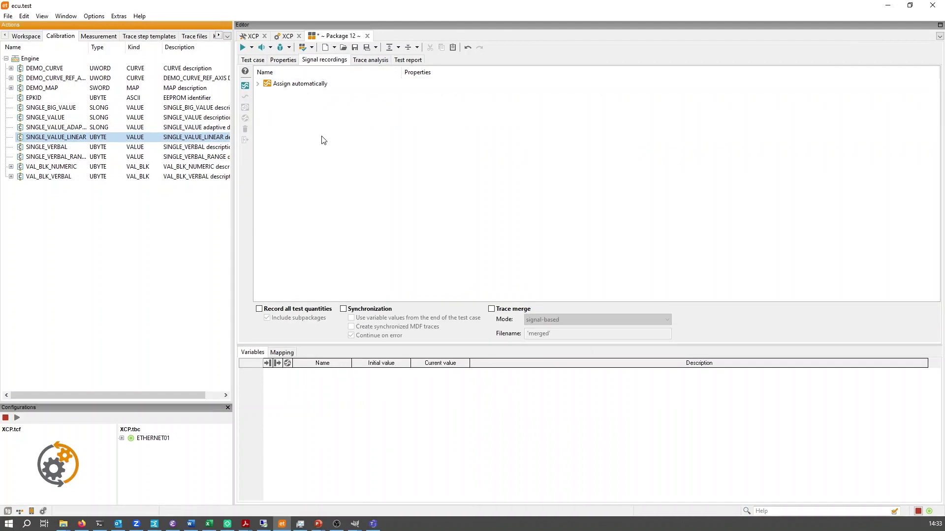
left_click_drag(77, 139, 294, 140)
left_click(107, 39)
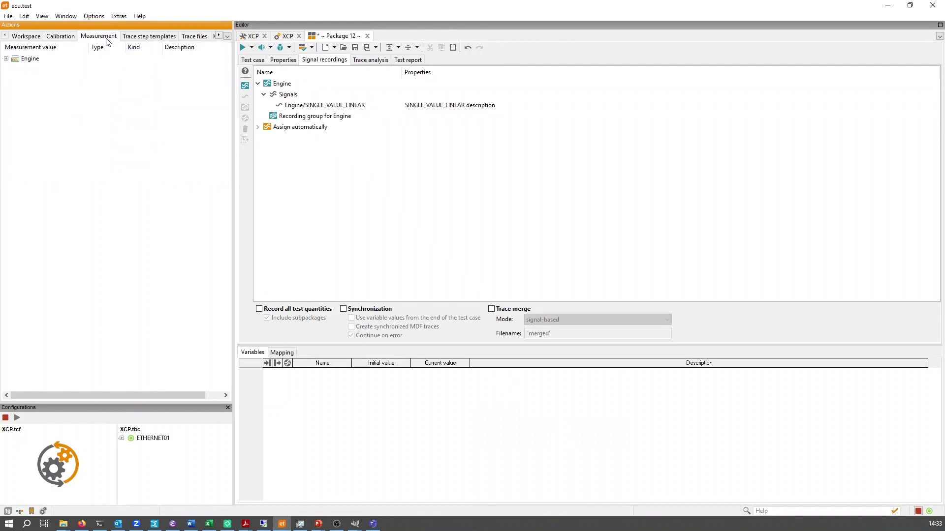
left_click(6, 59)
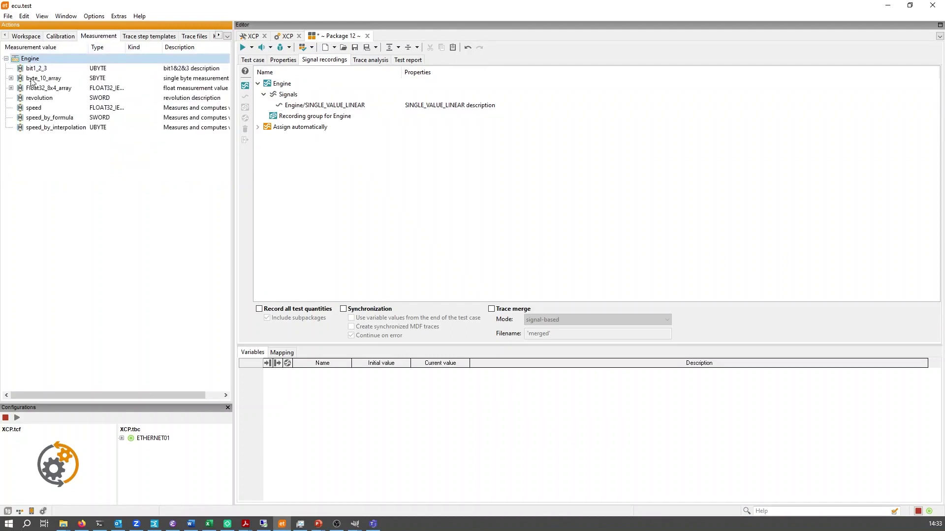
left_click_drag(40, 109, 357, 119)
right_click(344, 127)
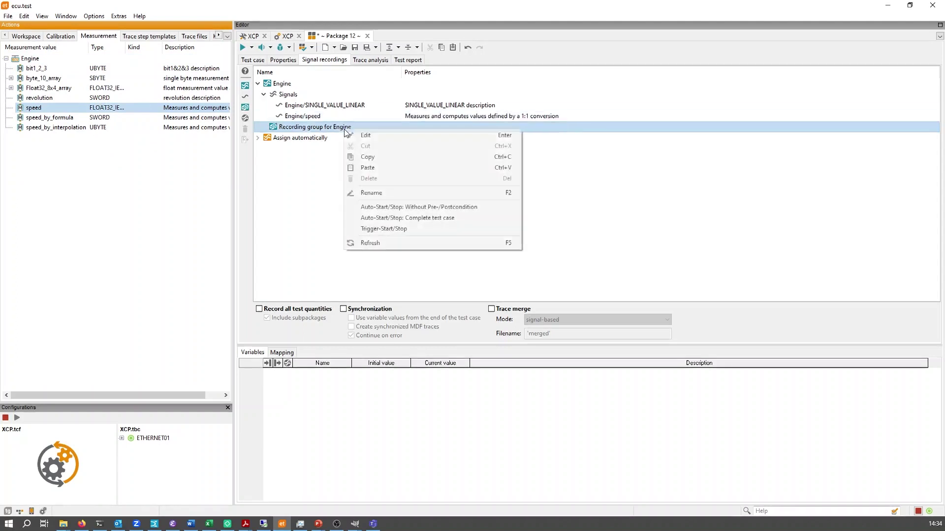
left_click(420, 219)
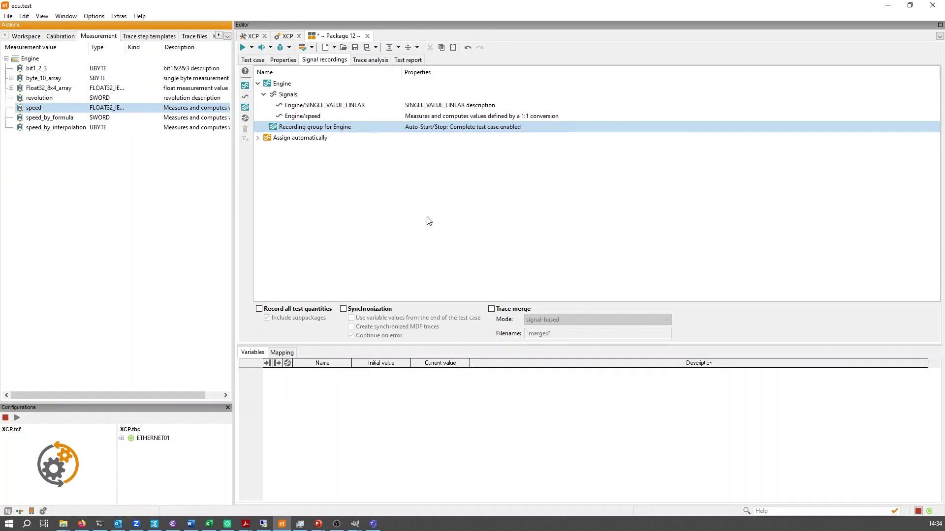
Create a new trace analysis in the package
left_click(370, 60)
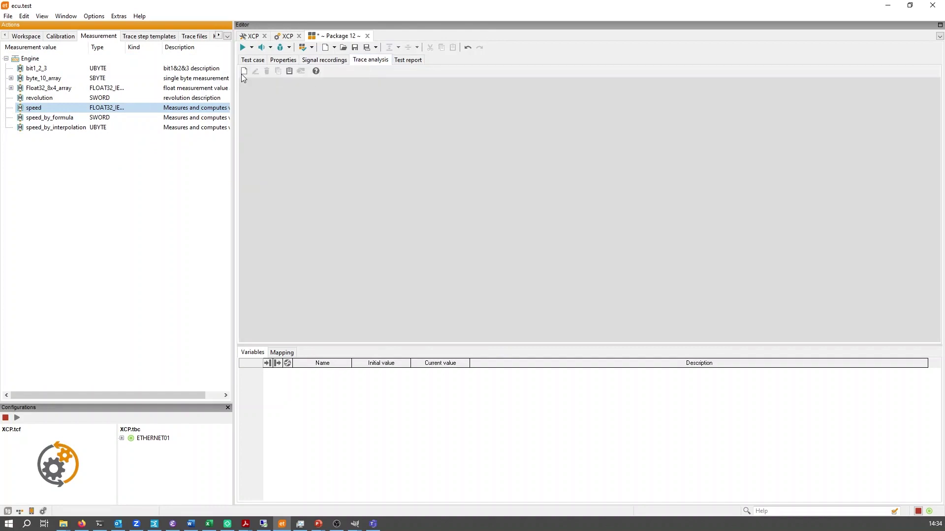
left_click(245, 71)
left_click(471, 279)
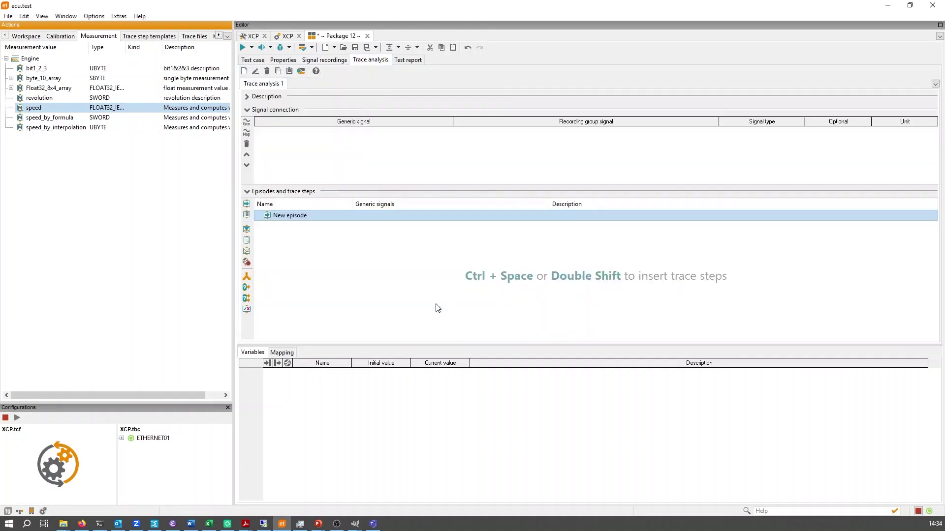
Add a plot of the mapped SINGLE_VALUE_LINEAR and speed signals to the new episode, placing Engine_speed under separate plots
left_click(288, 353)
left_click(298, 385)
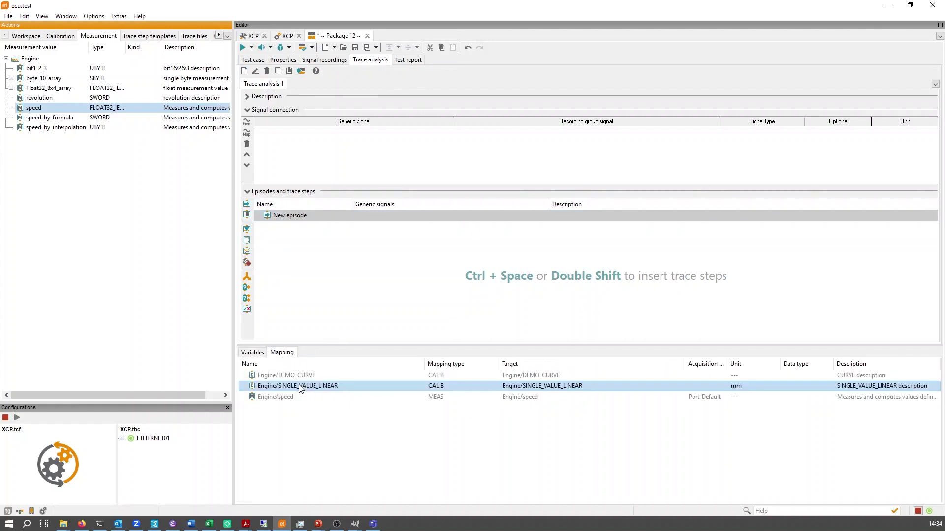
left_click(295, 398, "shift")
left_click_drag(288, 398, 312, 232)
double_click(312, 233)
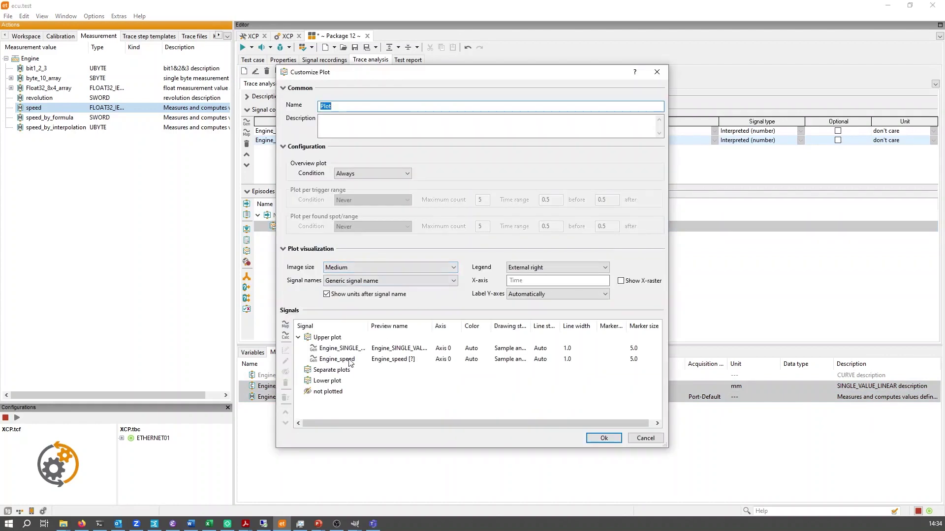
left_click_drag(347, 360, 347, 374)
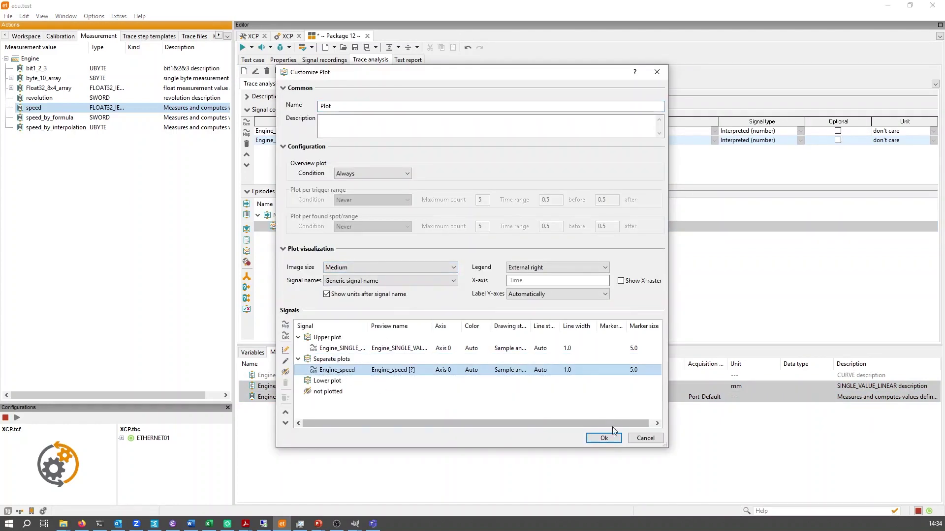
left_click(604, 438)
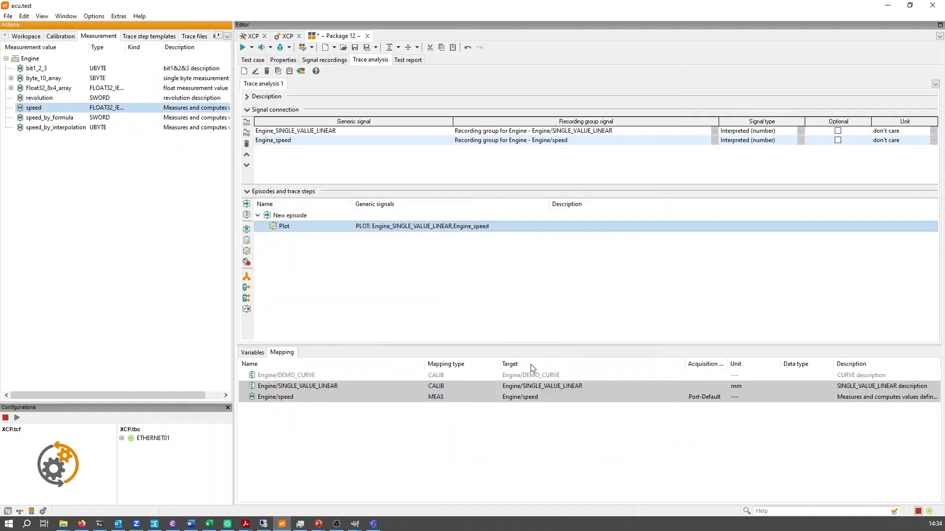
Run the package and check the details of both calibration writes and the calibration read in the test report
left_click(241, 48)
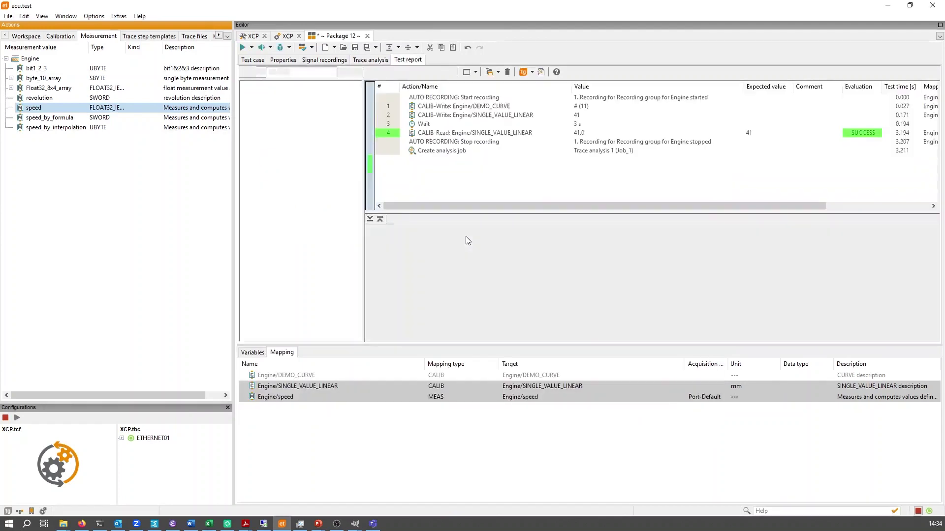
left_click(427, 120)
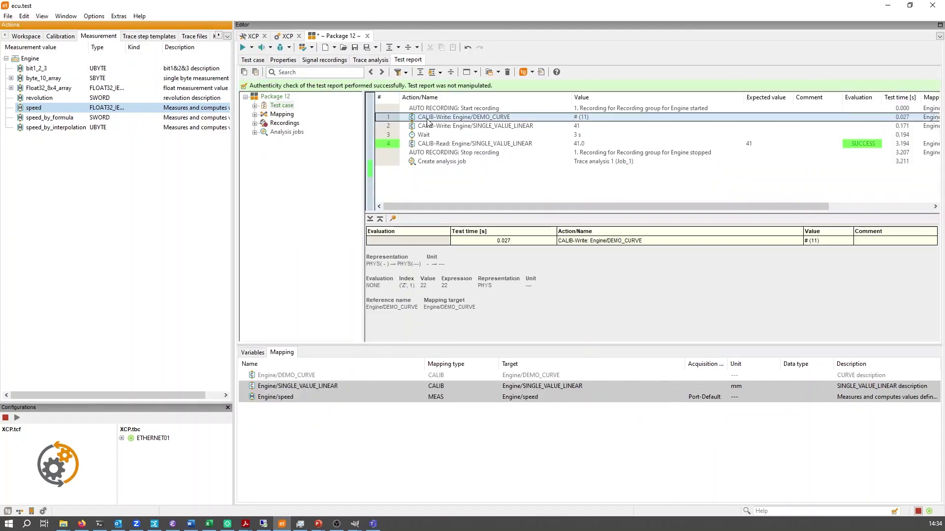
left_click(429, 125)
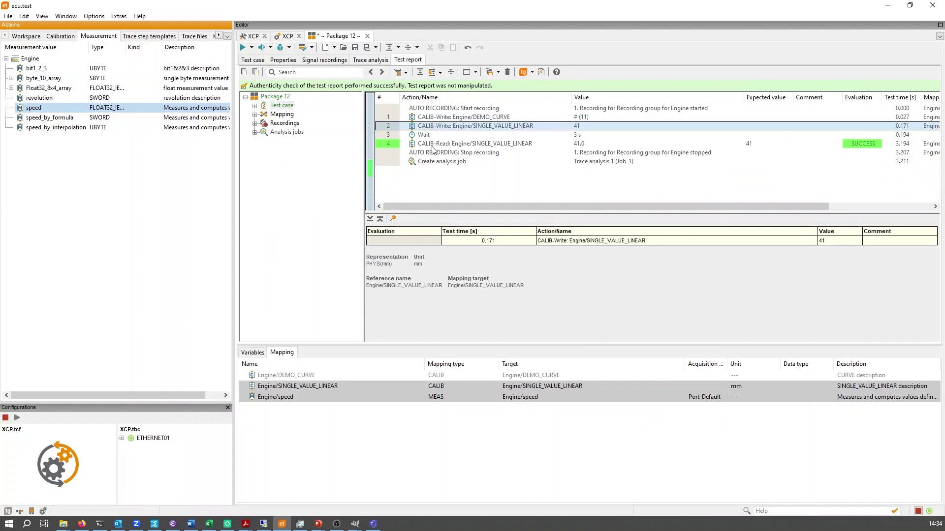
left_click(433, 143)
Open the plot of Trace analysis 1 in the report's analysis jobs and examine both signal curves
left_click(291, 132)
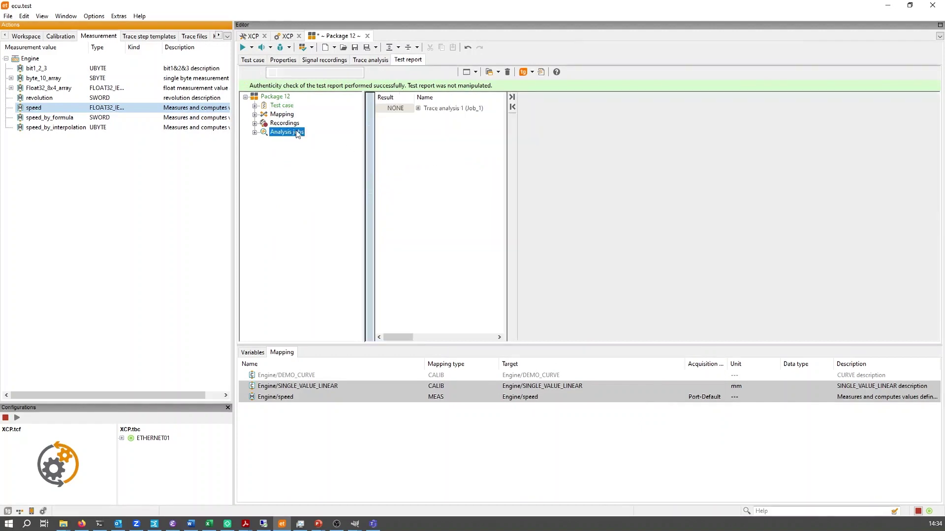
left_click(418, 108)
left_click(452, 126)
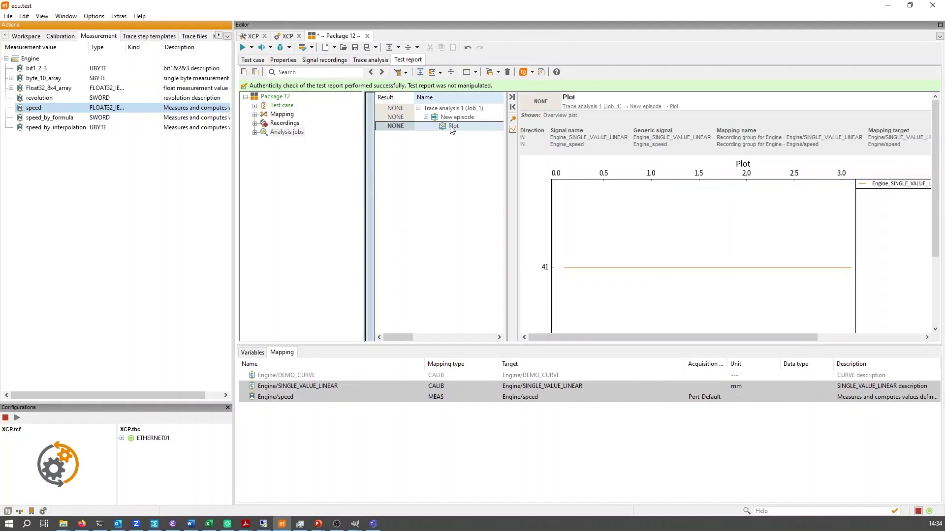
scroll(657, 199, "down", 4)
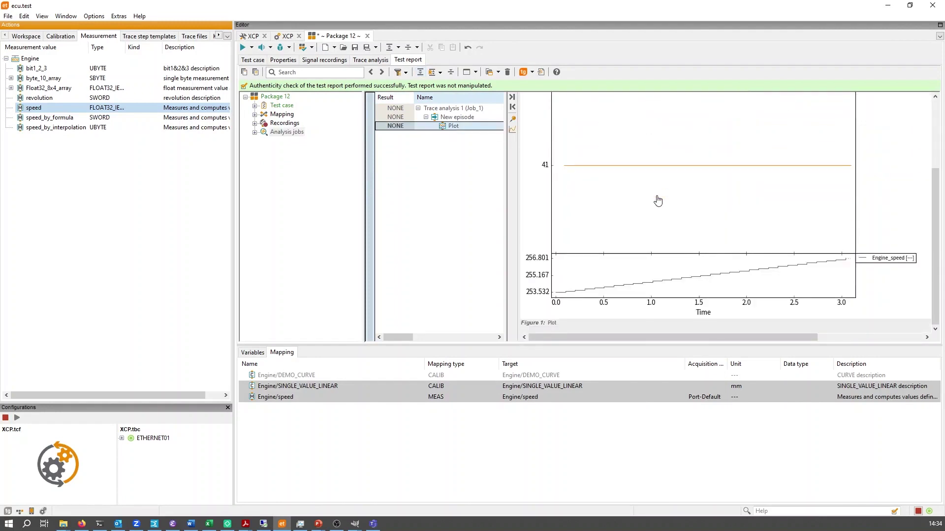